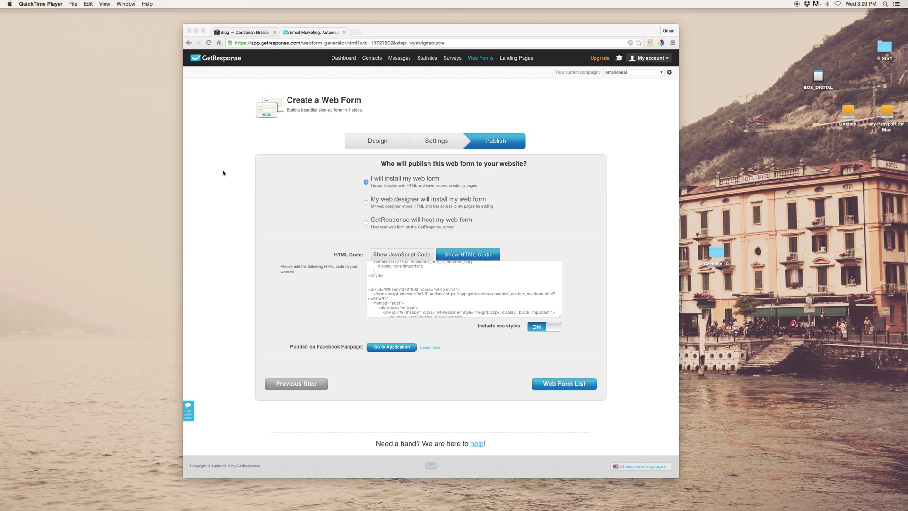
Step: Back at GetResponse's design step, browse three more template pages, then advance to Settings
left_click(369, 142)
left_click(377, 141)
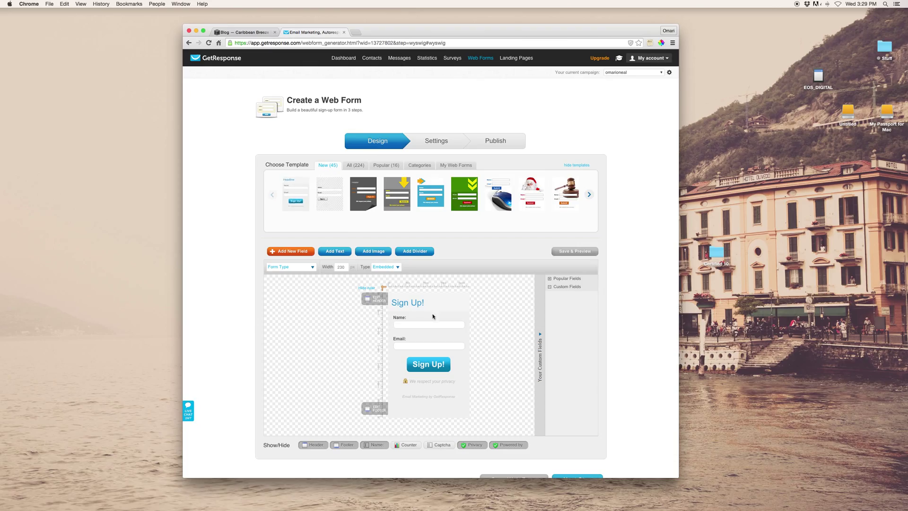
left_click(588, 194)
left_click(589, 195)
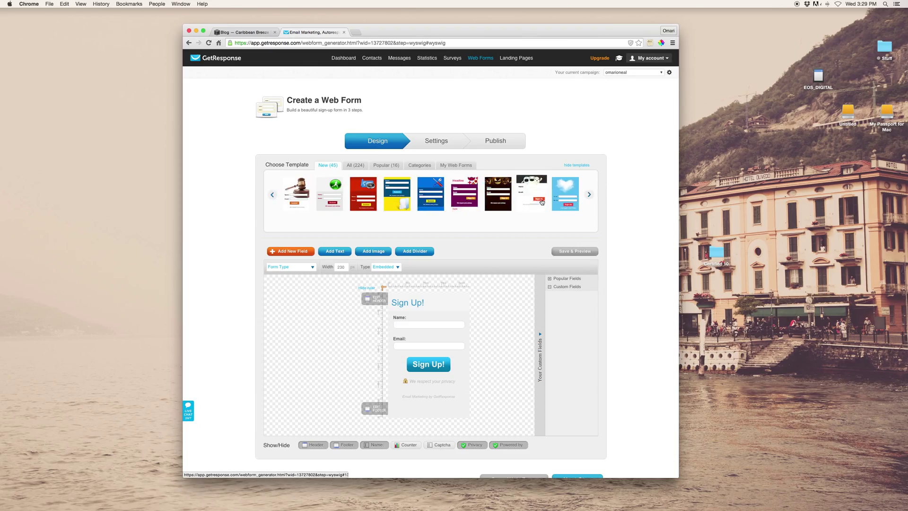
left_click(589, 196)
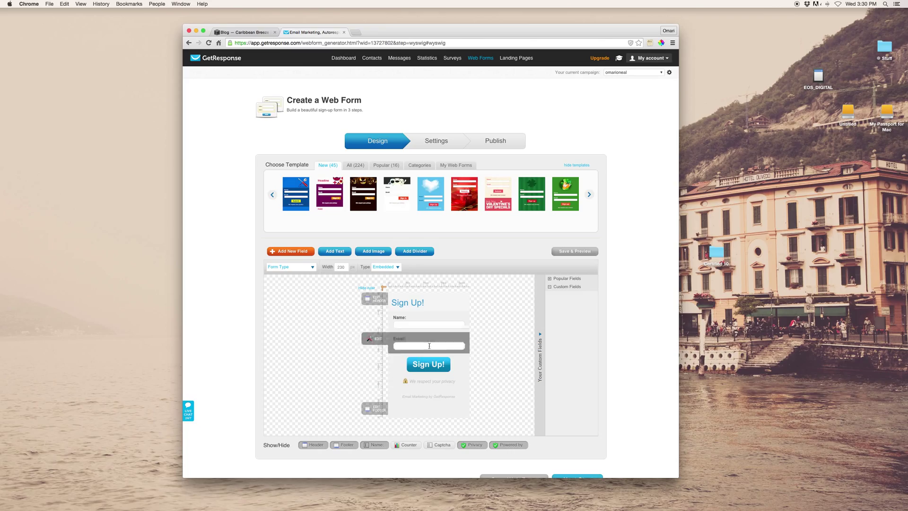
left_click(468, 144)
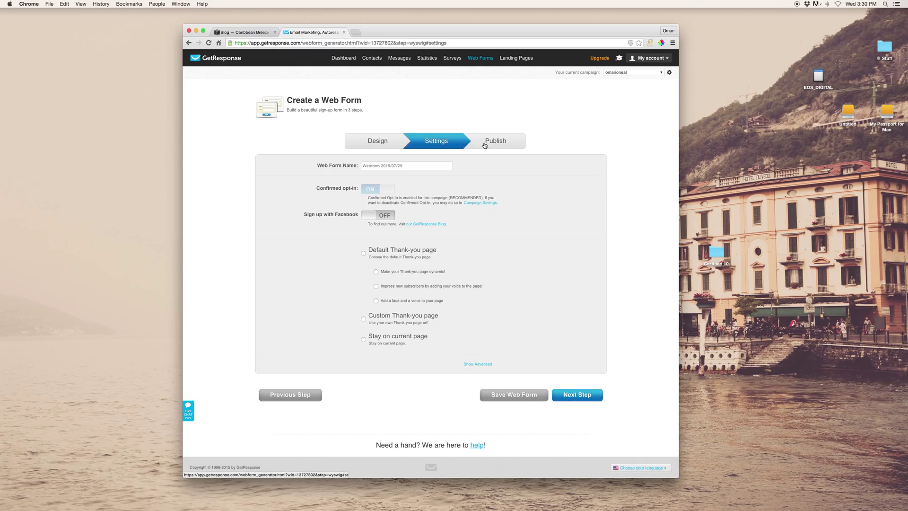
Step: Reveal the form's HTML embed code at the publish step and copy its CSS style block
left_click(482, 144)
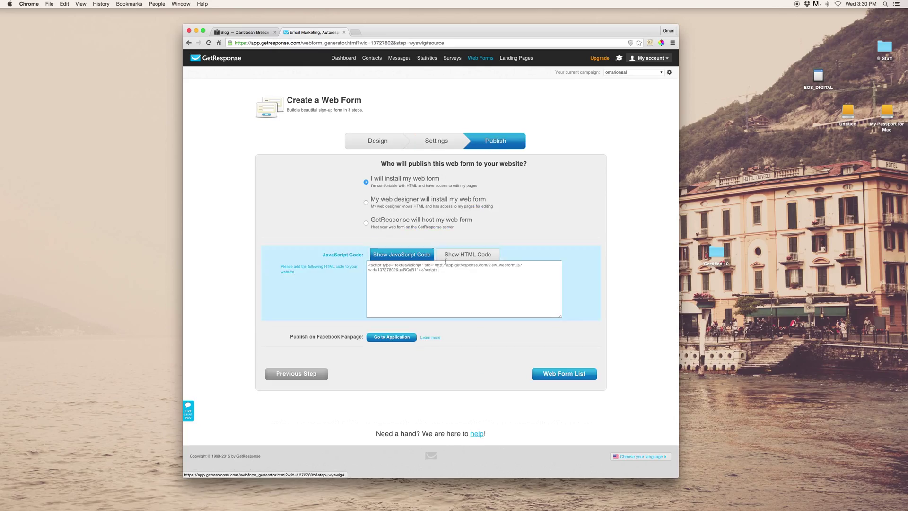
left_click(456, 254)
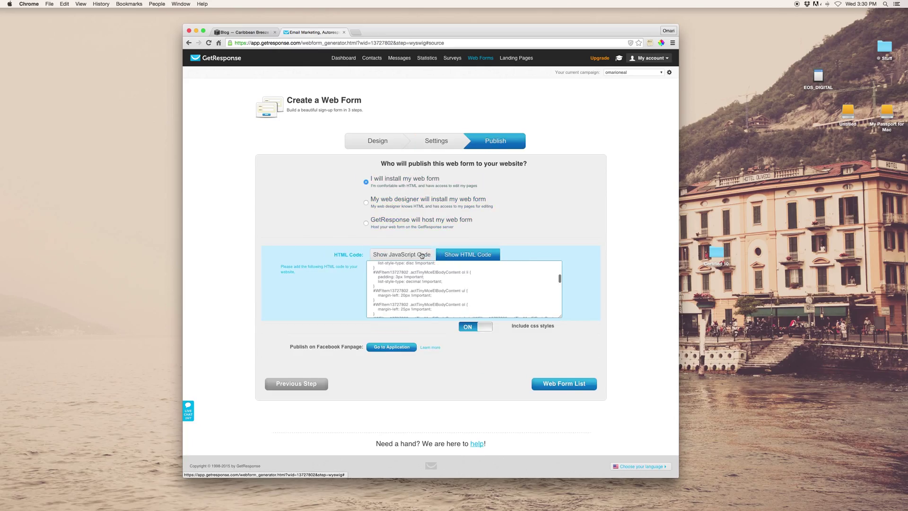
scroll(437, 290, "down", 3)
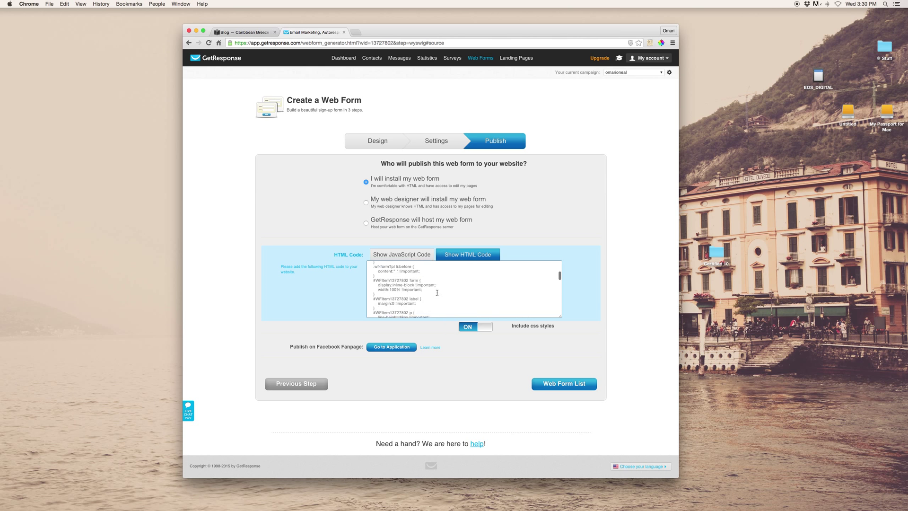
scroll(438, 291, "up", 5)
scroll(434, 290, "down", 1)
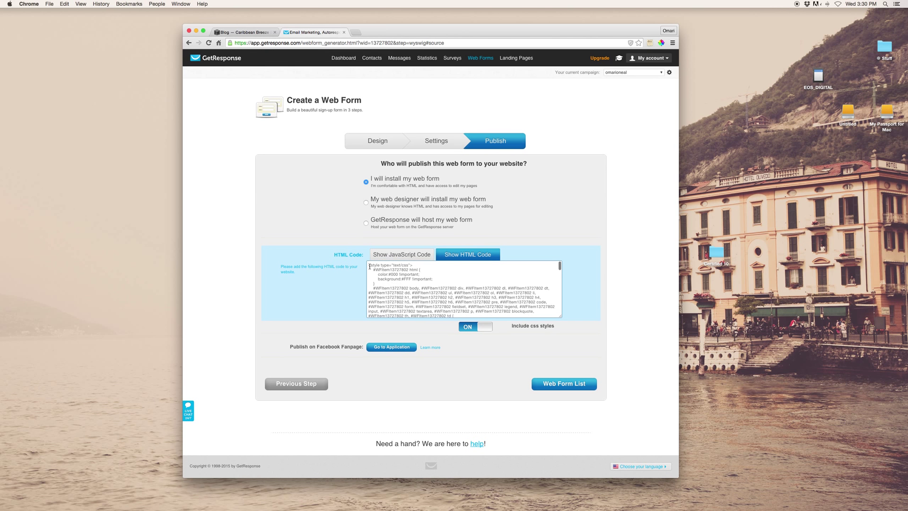
mouse_move(369, 265)
left_mouse_down()
mouse_move(439, 326)
mouse_move(440, 309)
mouse_move(441, 320)
left_mouse_up()
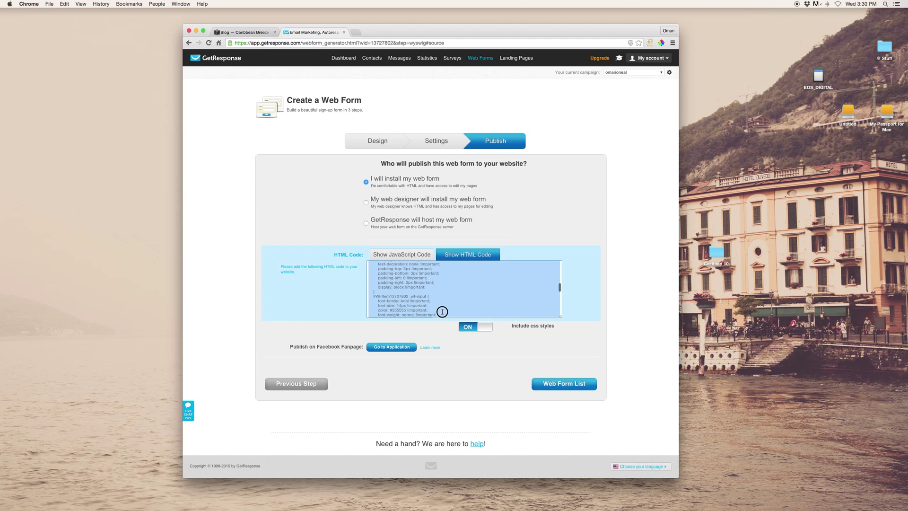
left_click_drag(440, 322, 448, 307)
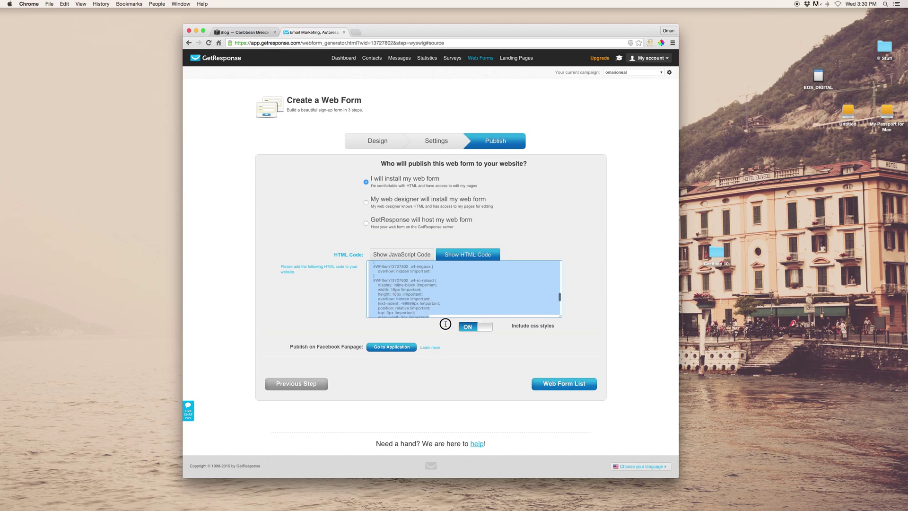
left_click(449, 307)
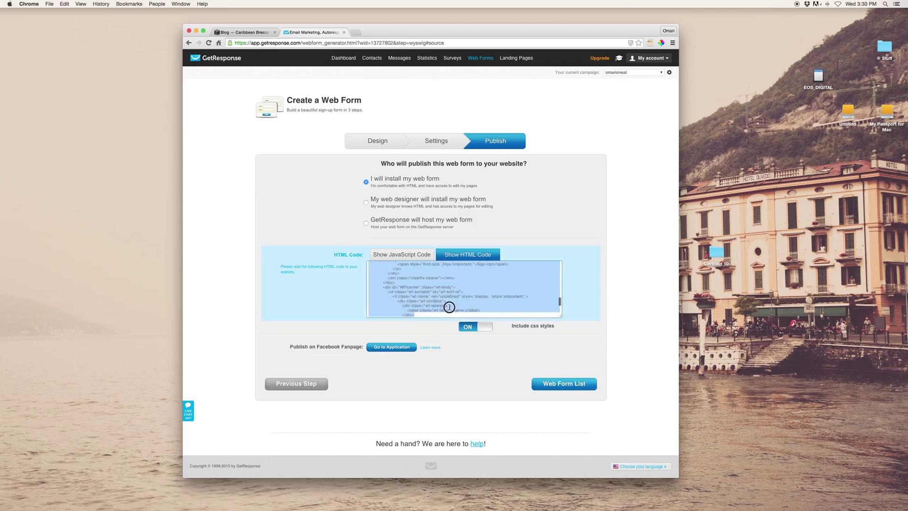
scroll(454, 284, "up", 5)
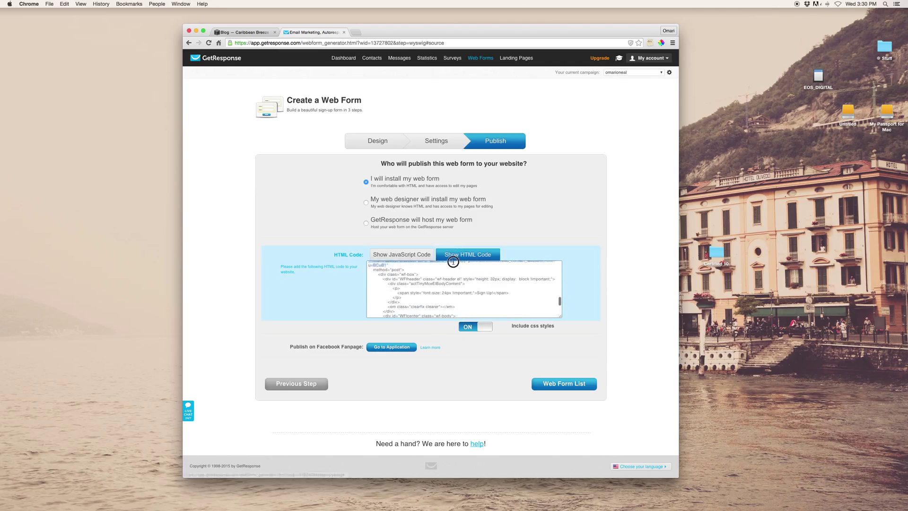
left_click_drag(453, 262, 443, 304)
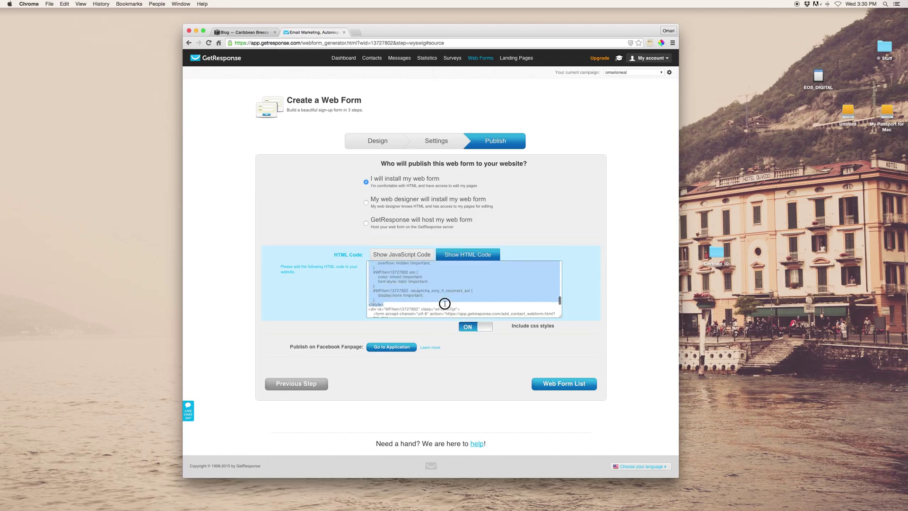
left_click_drag(396, 300, 397, 299)
key("super+c")
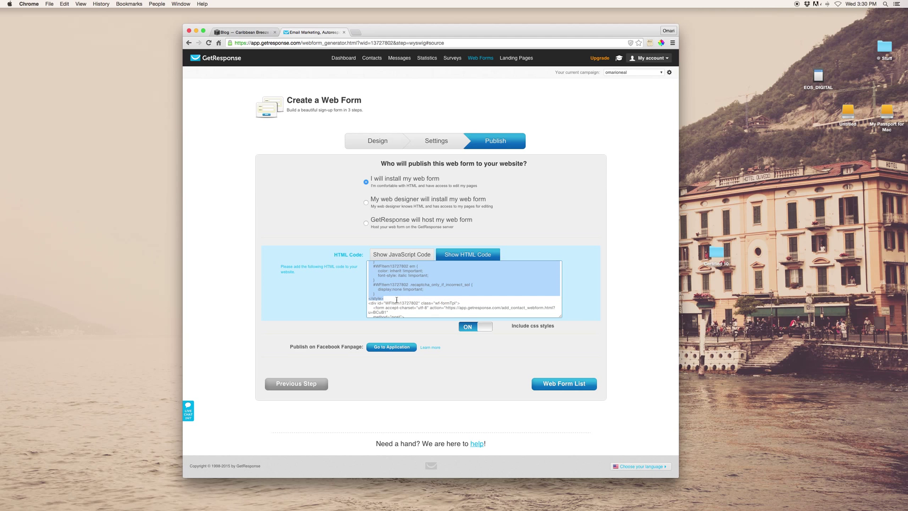
left_click(241, 32)
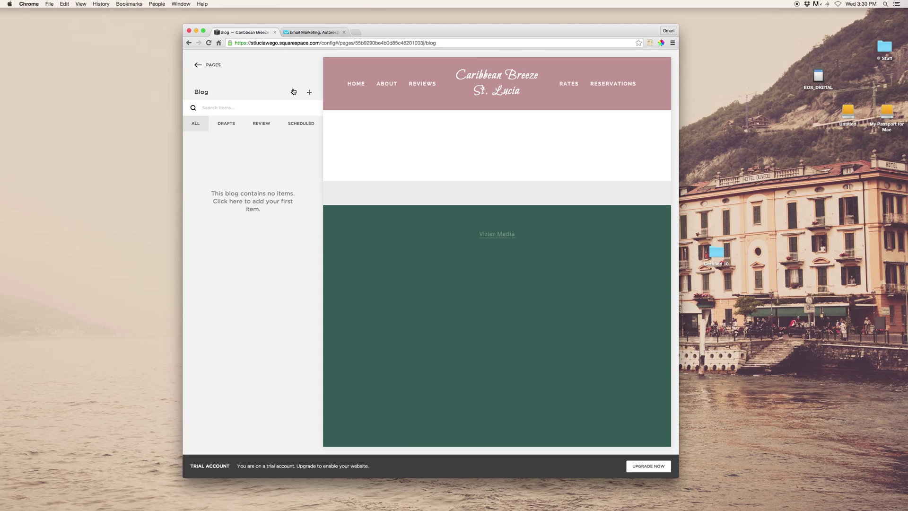
Step: Paste the copied GetResponse CSS into the blog's Advanced Page Header Code Injection
left_click(293, 91)
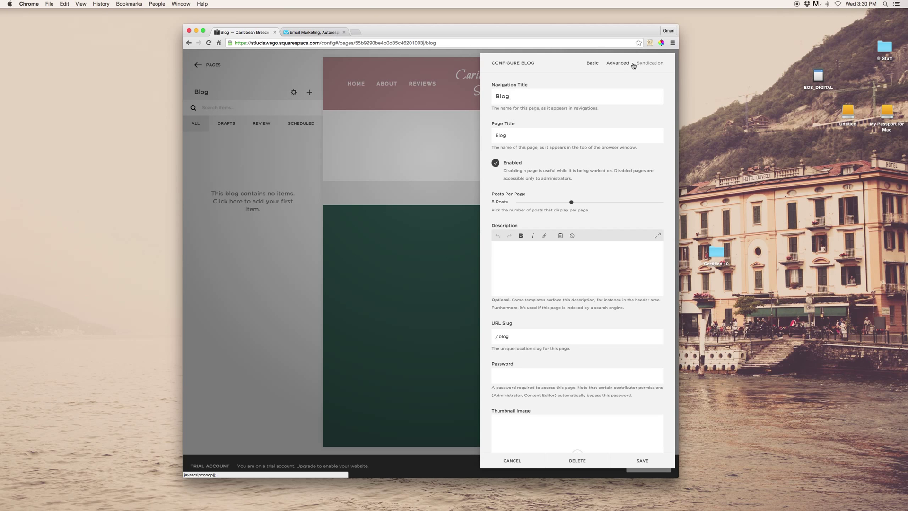
left_click(618, 62)
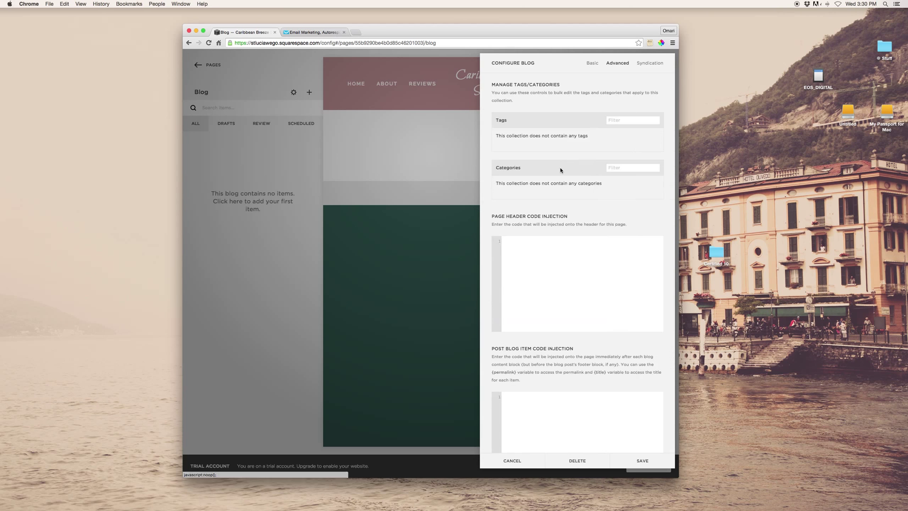
left_click(549, 256)
key("super+v")
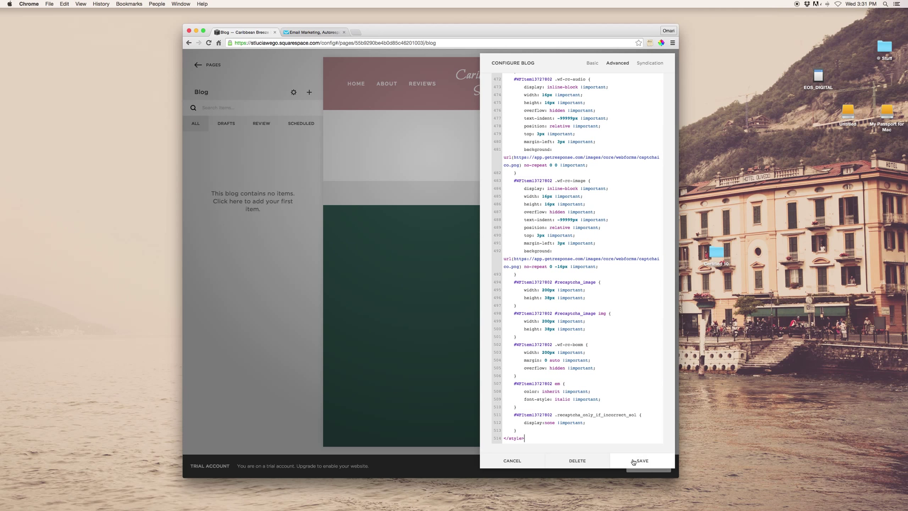
scroll(626, 386, "down", 1)
scroll(626, 377, "down", 8)
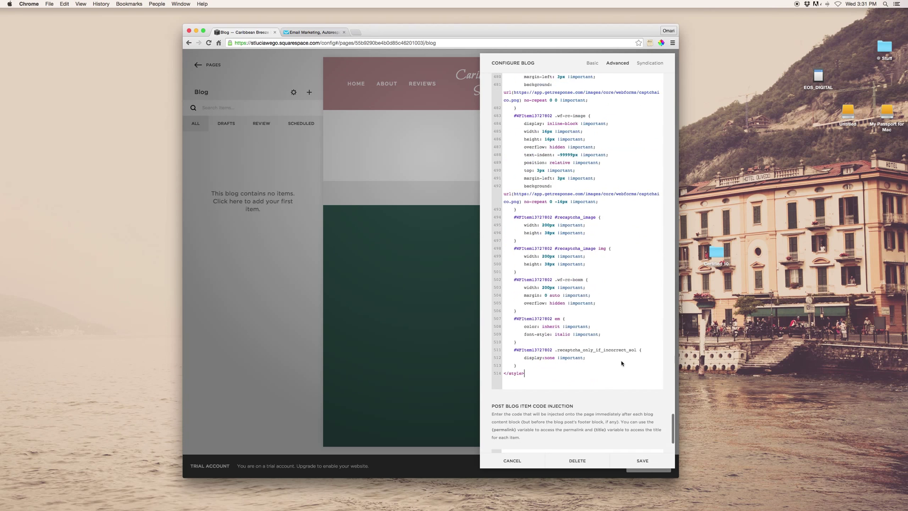
scroll(621, 359, "down", 5)
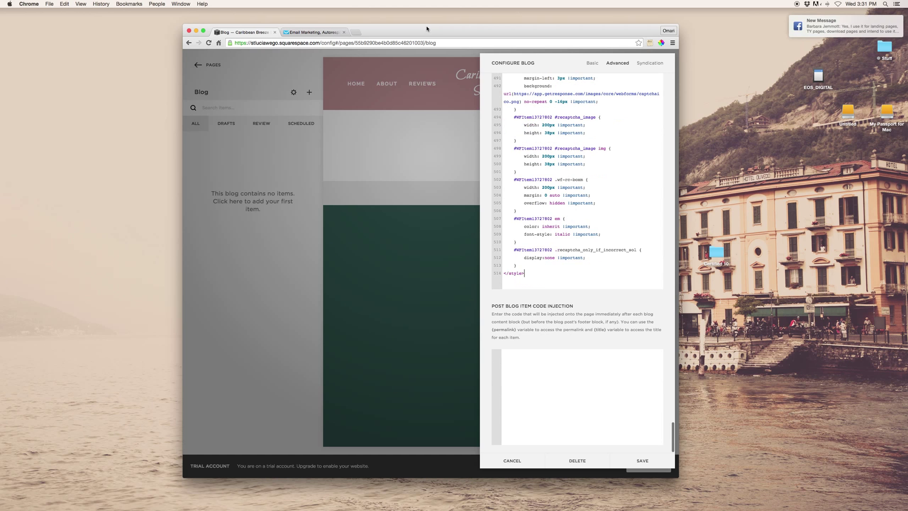
Step: Paste the full GetResponse embed code into Post Blog Item Code Injection and save the blog settings
left_click(305, 32)
left_click(387, 300)
scroll(387, 300, "down", 3)
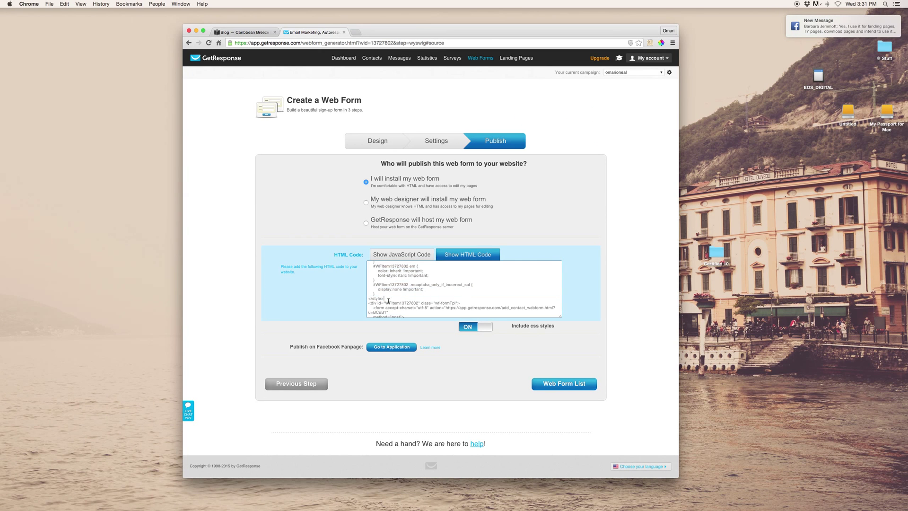
key("super+a")
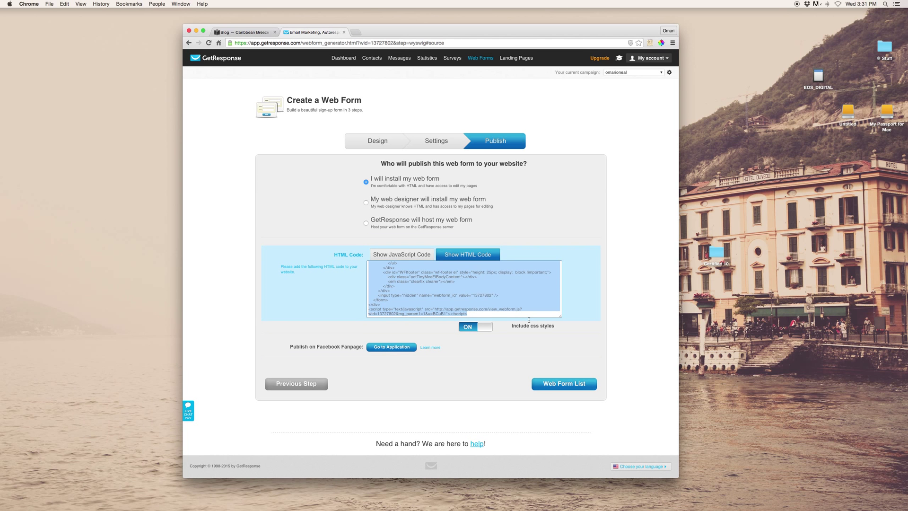
left_click(245, 32)
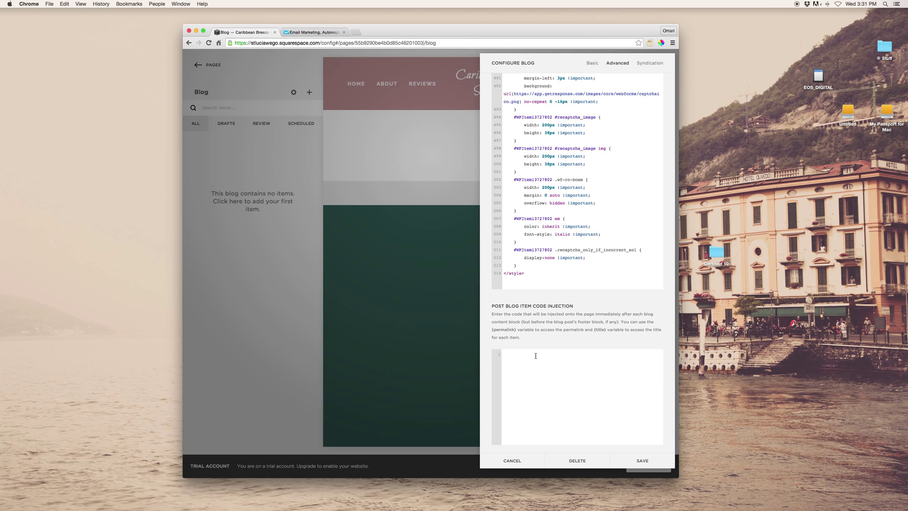
key("super+v")
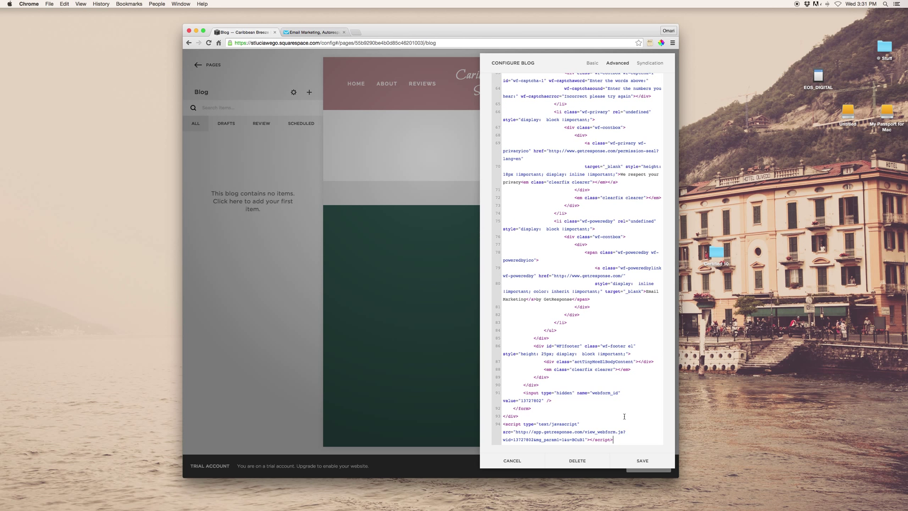
left_click(638, 461)
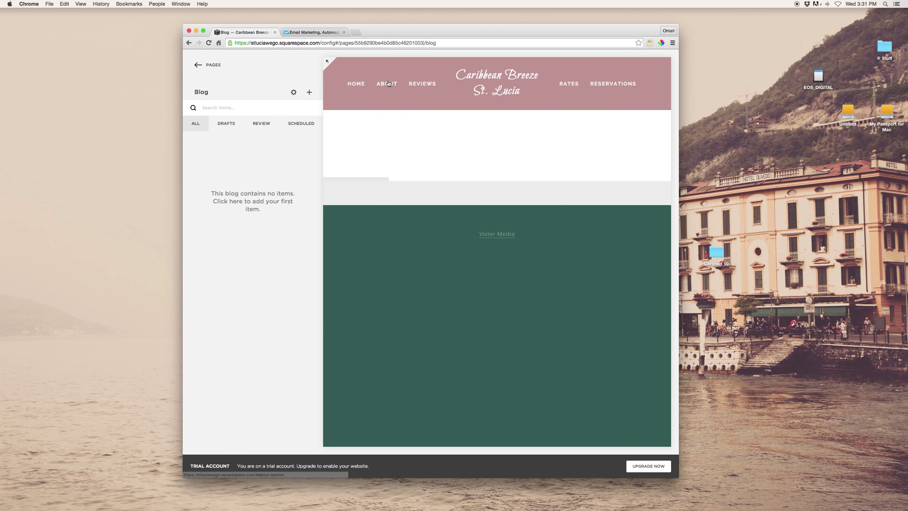
Step: Publish a new blog post titled 'Test' with body text 'Travel'
left_click(309, 93)
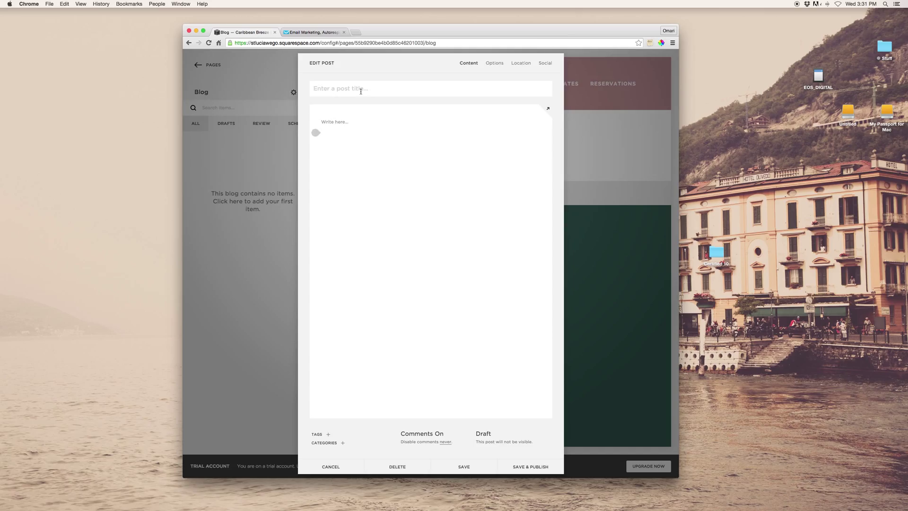
type("Test")
left_click(365, 122)
type("Travel")
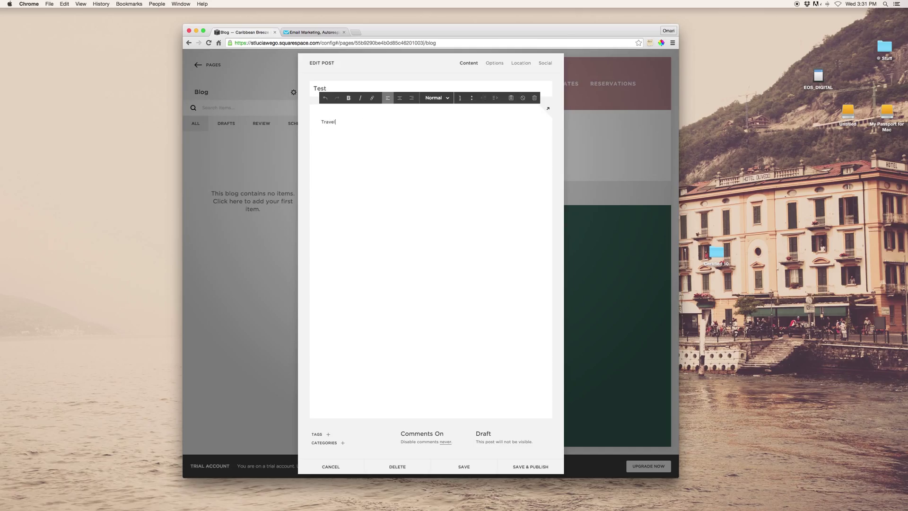
left_click(531, 466)
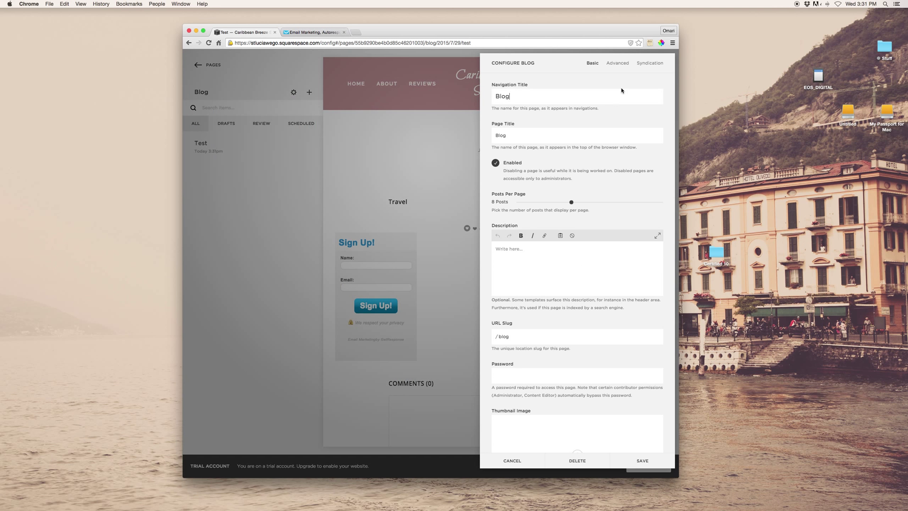
Step: Wrap the post-item form code in <center> and </center> tags and save the blog settings
left_click(616, 64)
scroll(583, 304, "down", 1)
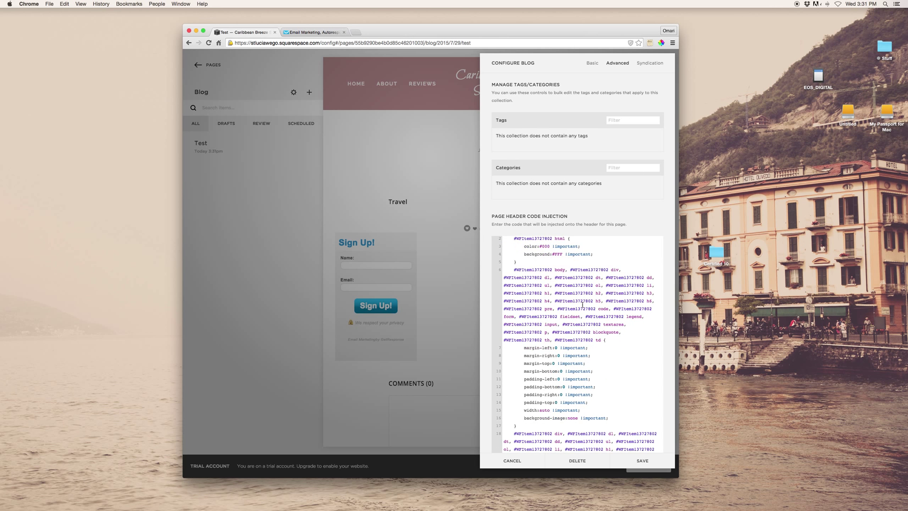
scroll(583, 304, "down", 10)
scroll(584, 303, "down", 10)
scroll(583, 304, "down", 10)
scroll(583, 304, "down", 10)
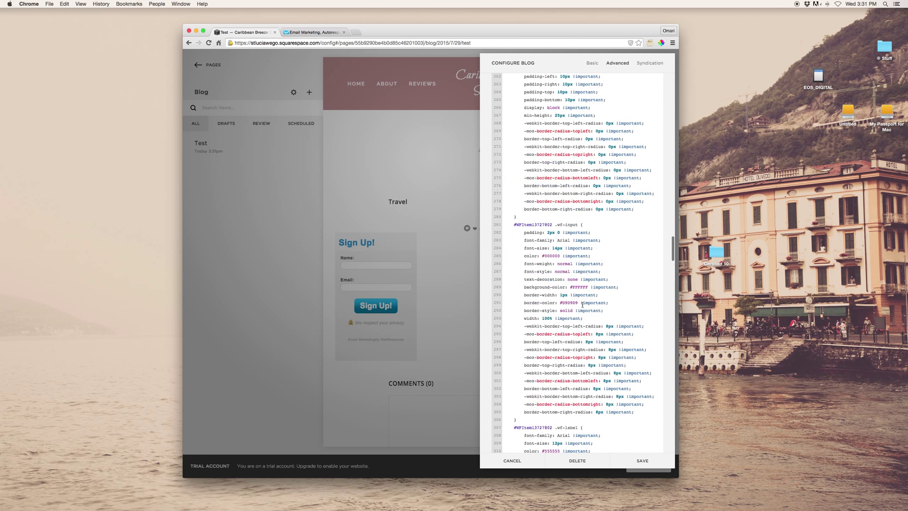
scroll(583, 304, "down", 10)
scroll(584, 303, "down", 10)
scroll(583, 304, "down", 10)
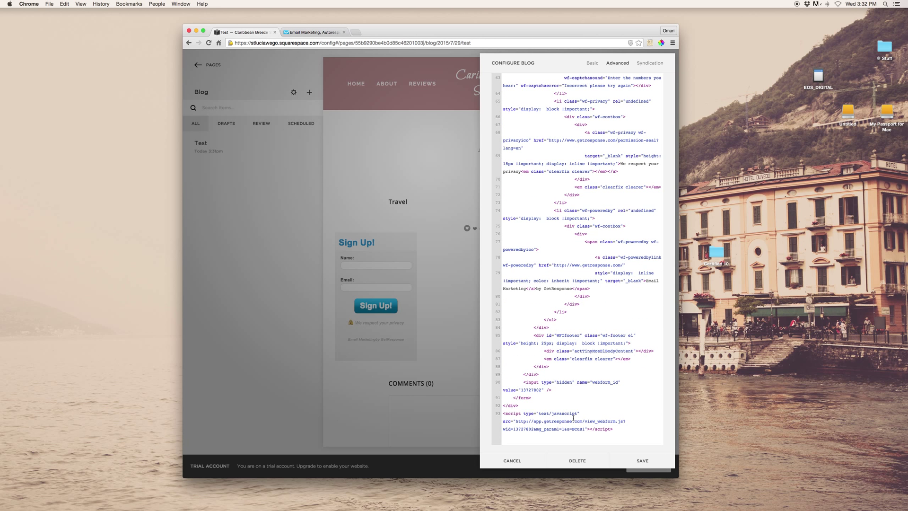
scroll(577, 271, "up", 10)
scroll(577, 270, "up", 10)
scroll(576, 270, "down", 5)
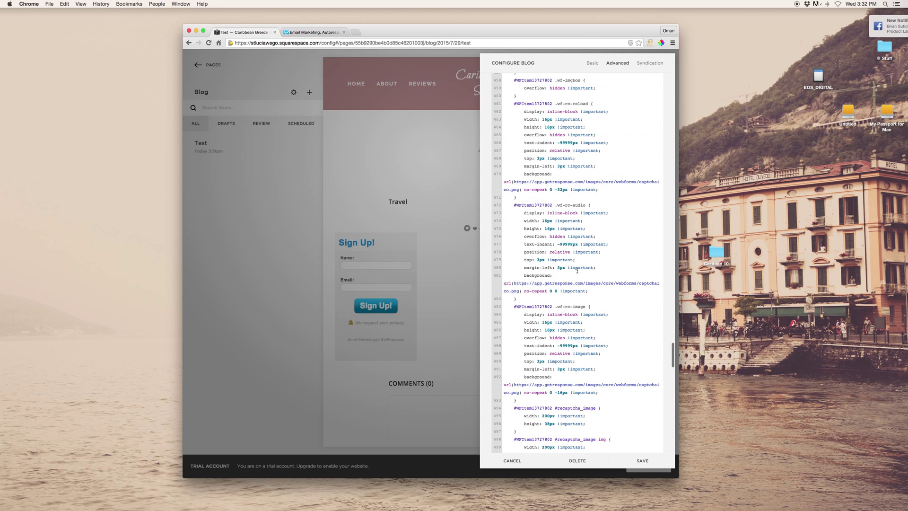
scroll(576, 270, "down", 3)
scroll(576, 270, "down", 2)
scroll(577, 270, "up", 3)
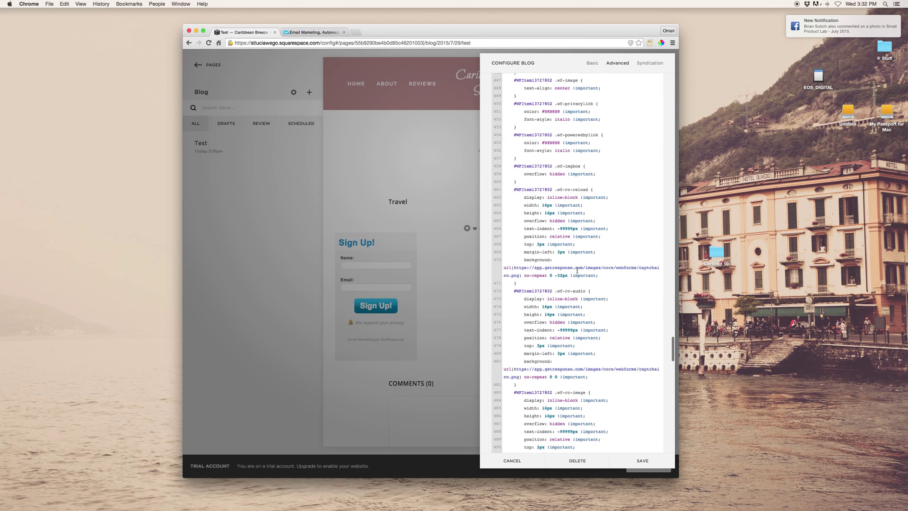
scroll(577, 270, "up", 3)
scroll(576, 270, "up", 2)
scroll(577, 270, "up", 2)
scroll(577, 270, "up", 2)
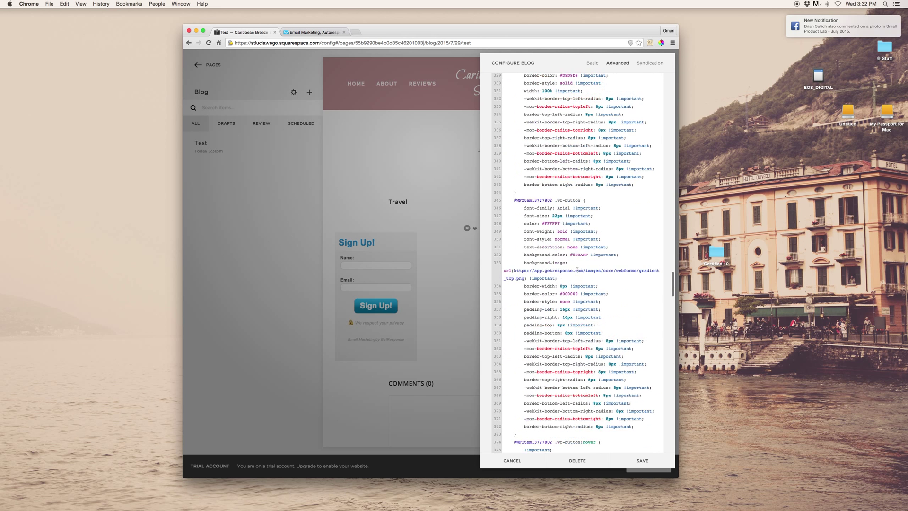
scroll(577, 270, "up", 2)
scroll(577, 270, "up", 10)
scroll(577, 270, "up", 10)
scroll(539, 227, "down", 2)
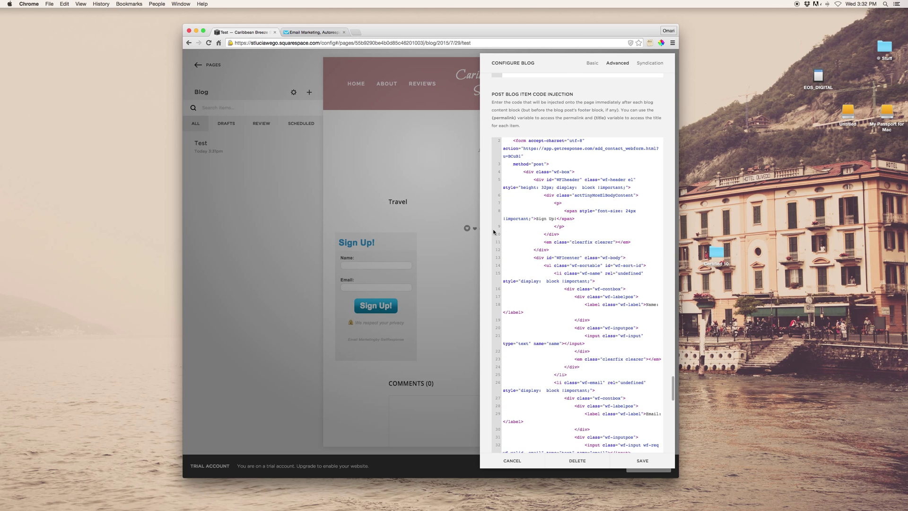
scroll(520, 208, "up", 2)
scroll(520, 208, "up", 1)
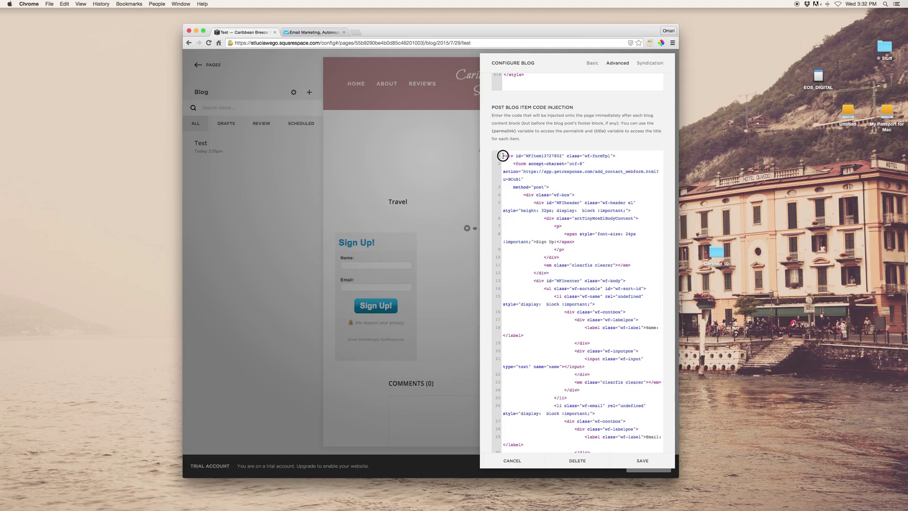
key("Return")
key("Return")
type("<center")
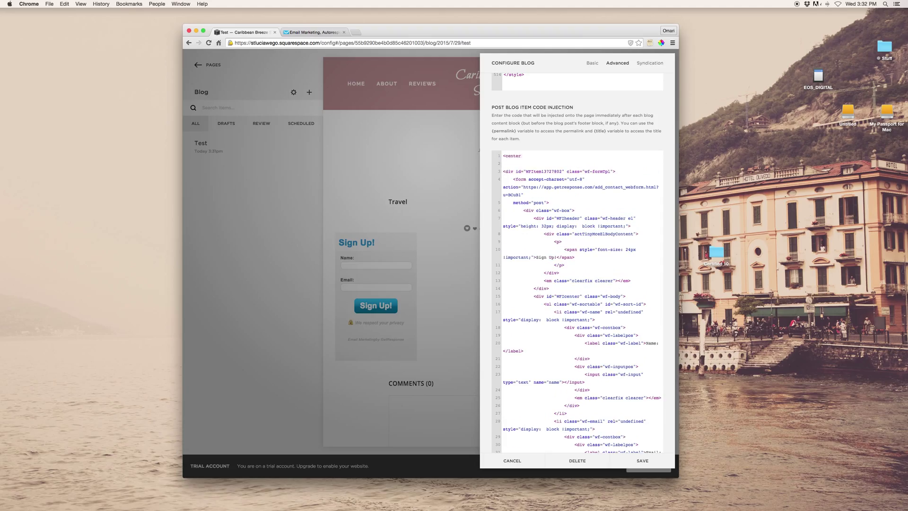
type("></center>")
left_click_drag(553, 157, 525, 155)
key("super+x")
scroll(576, 202, "down", 15)
scroll(575, 284, "down", 10)
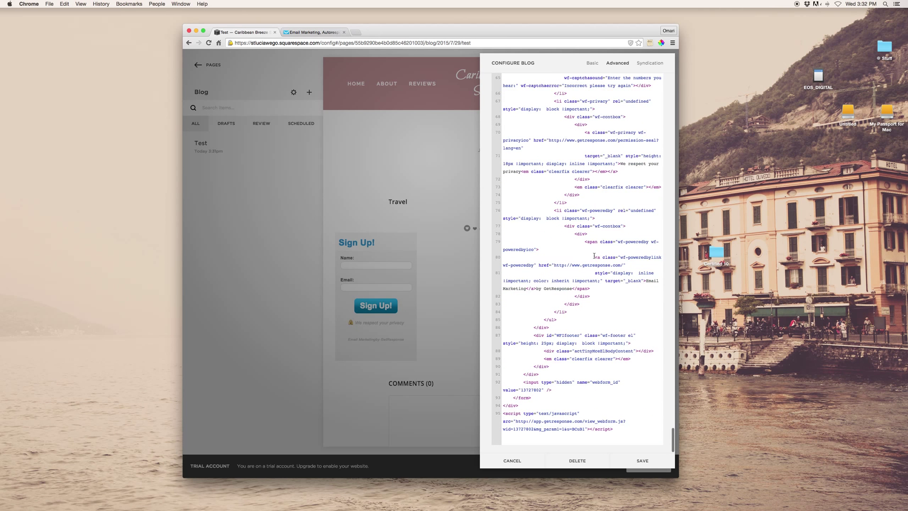
left_click(614, 429)
key("super+v")
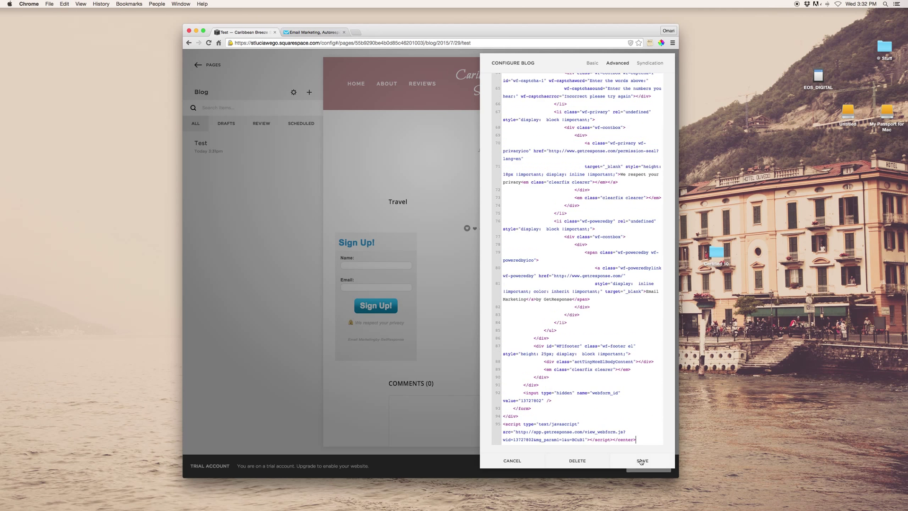
left_click(642, 461)
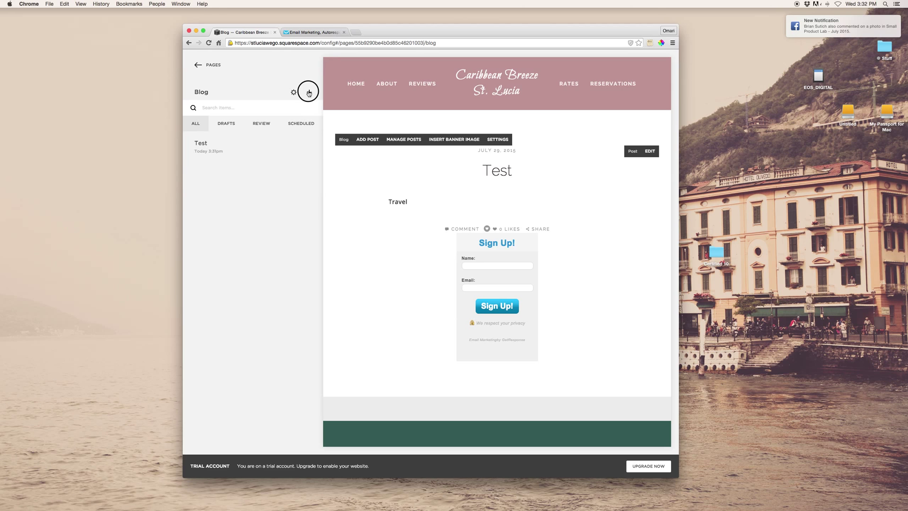
Step: Publish a second blog post titled 'Test 2' with body text 'Test'
left_click(368, 139)
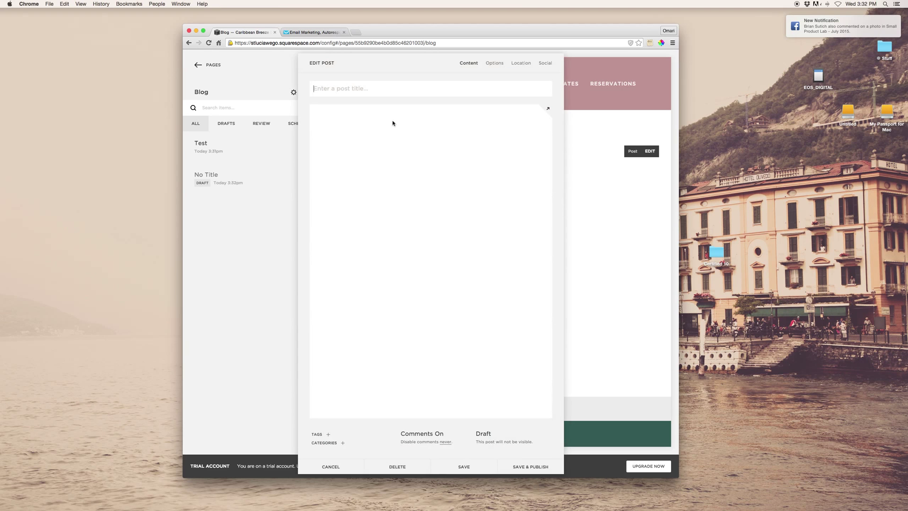
type("Test 2")
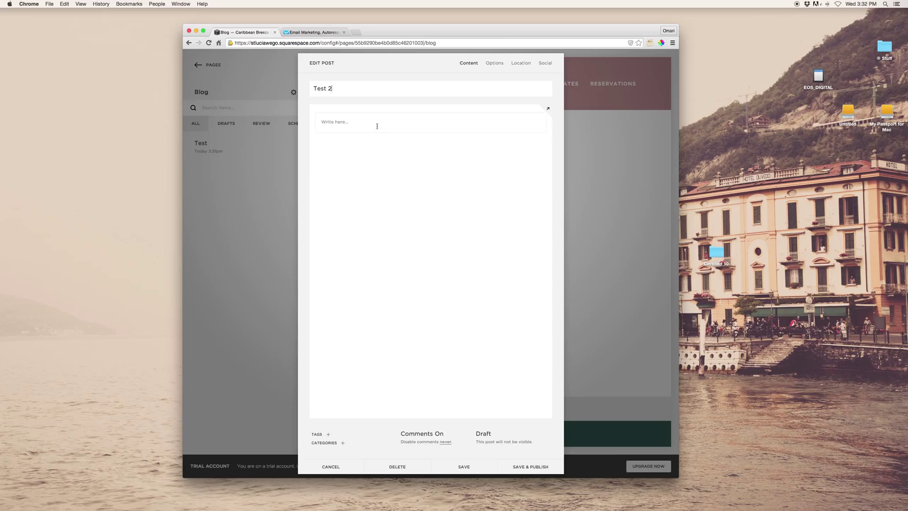
left_click(376, 126)
type("Test")
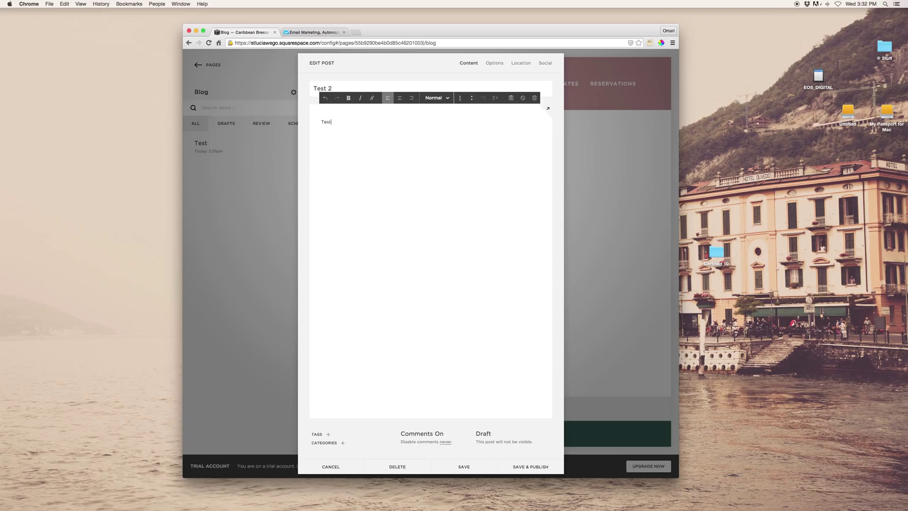
left_click(529, 466)
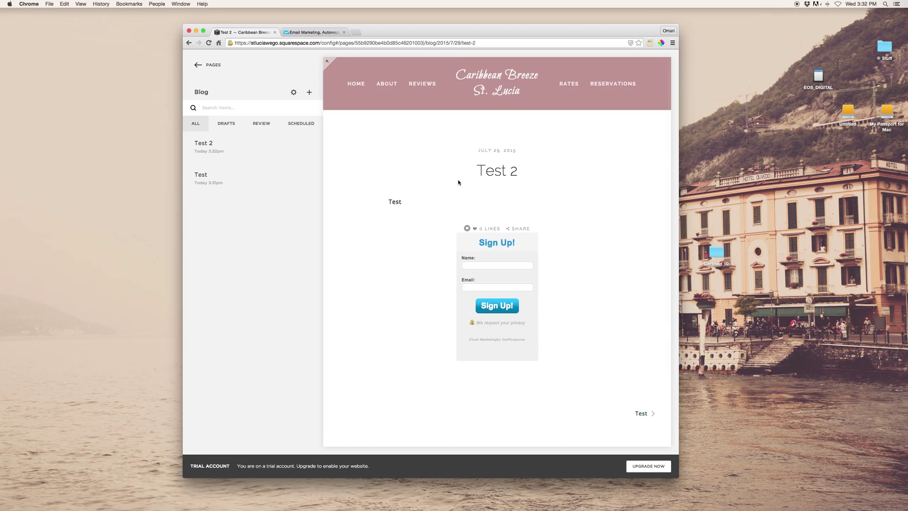
scroll(447, 188, "down", 3)
scroll(446, 188, "down", 4)
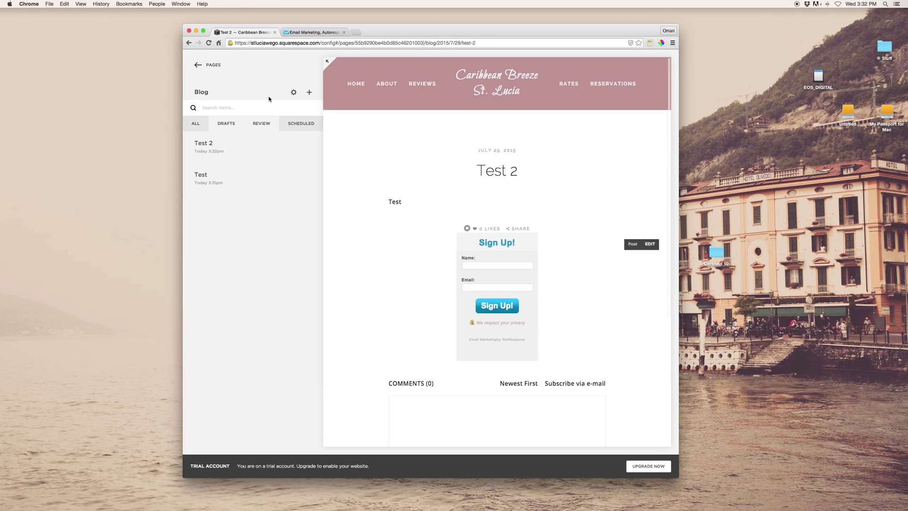
Step: Open the Test 2 post page from the blog's post list in Pages
left_click(197, 64)
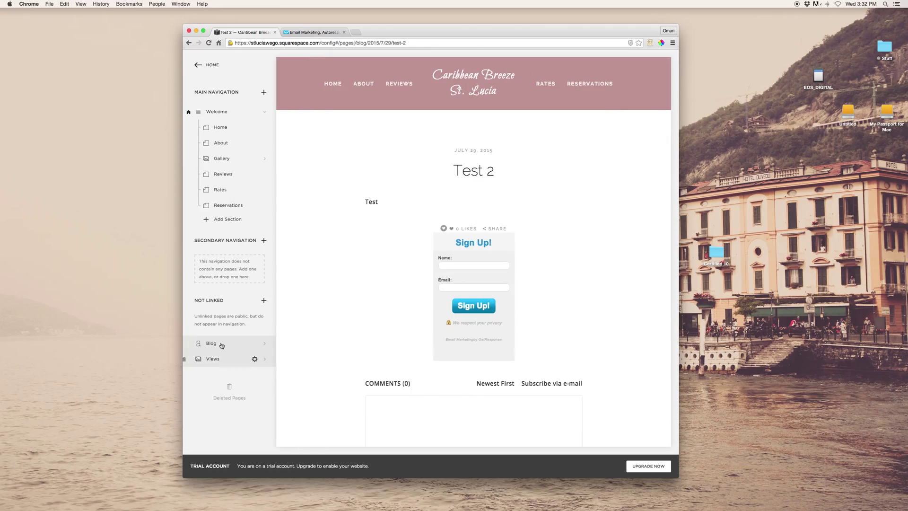
left_click(221, 345)
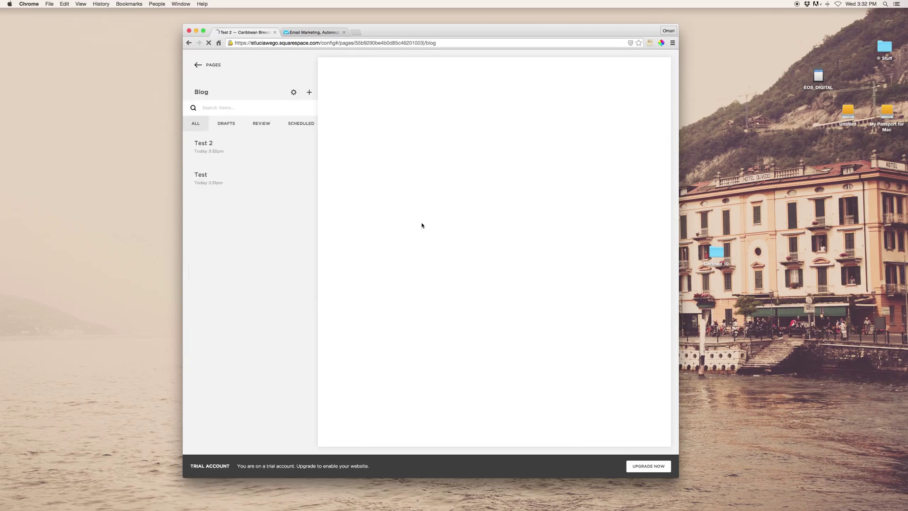
scroll(420, 218, "down", 8)
scroll(420, 218, "down", 8)
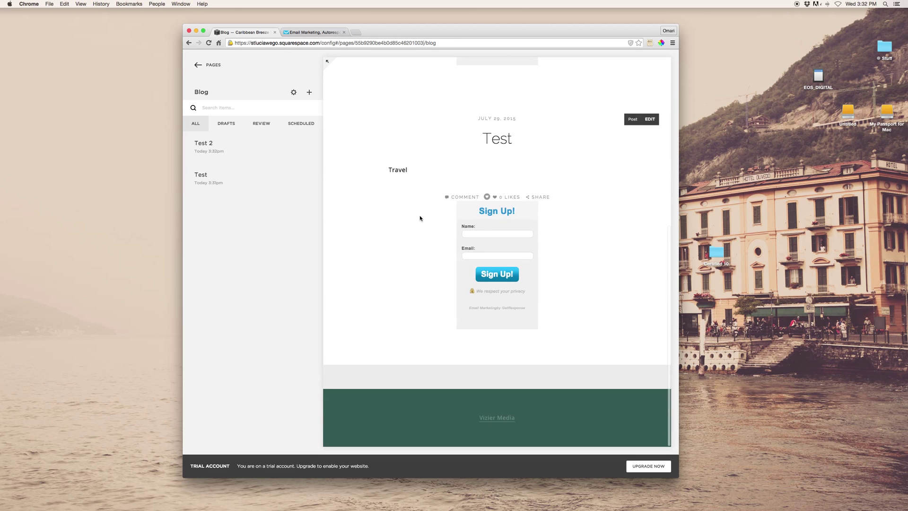
scroll(420, 218, "up", 10)
scroll(420, 218, "down", 3)
scroll(420, 218, "down", 3)
scroll(420, 218, "down", 3)
scroll(420, 218, "up", 2)
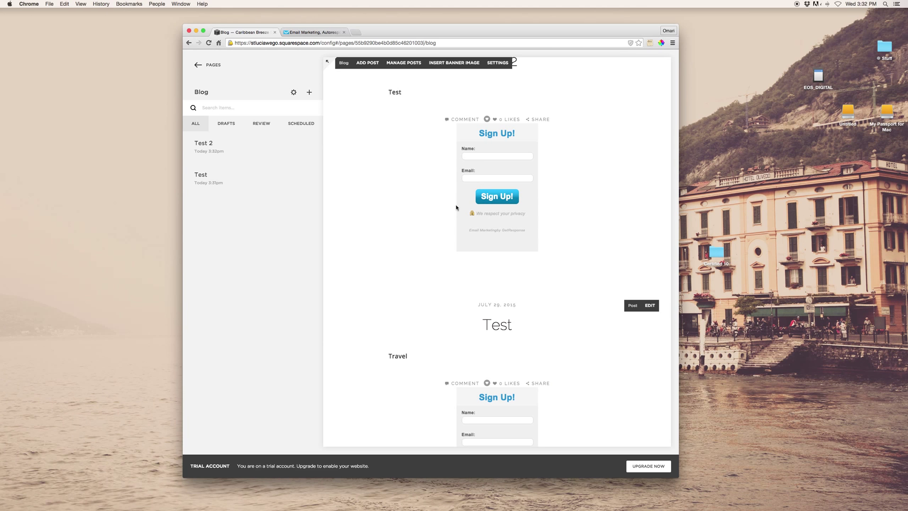
scroll(435, 201, "up", 1)
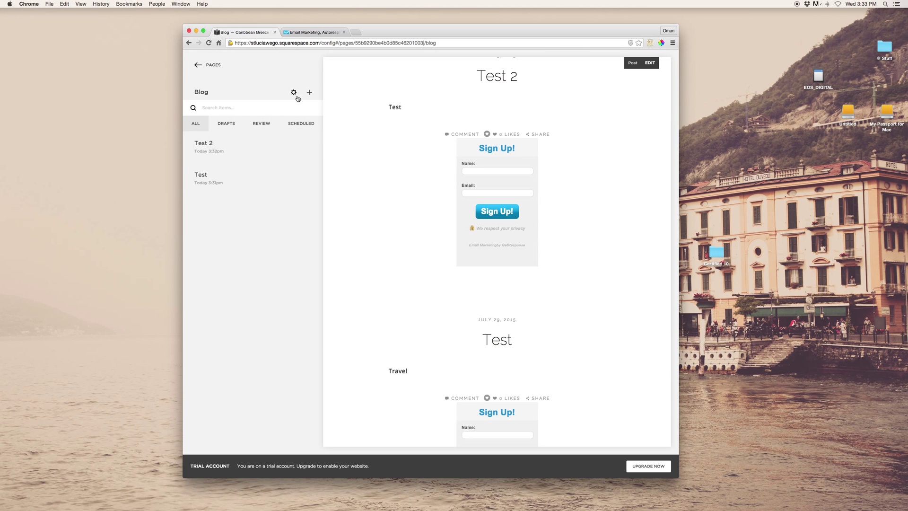
scroll(408, 153, "up", 2)
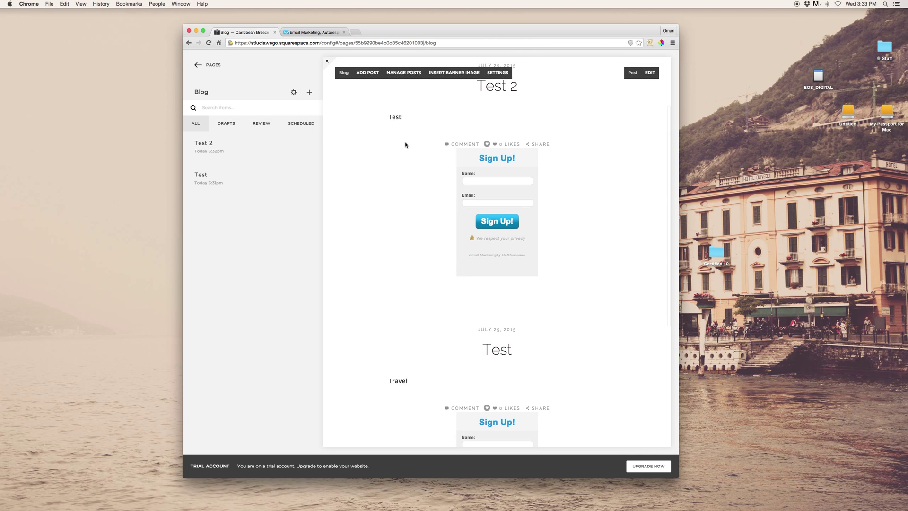
left_click(234, 147)
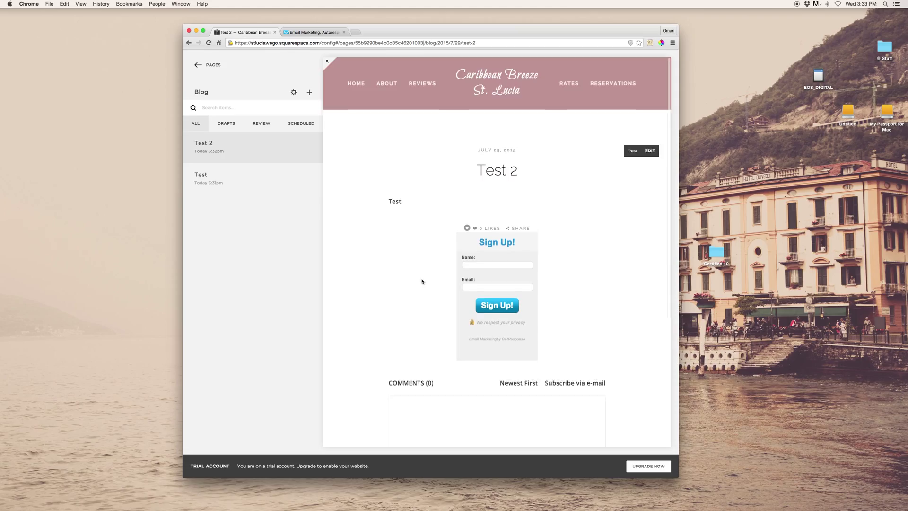
scroll(422, 281, "down", 2)
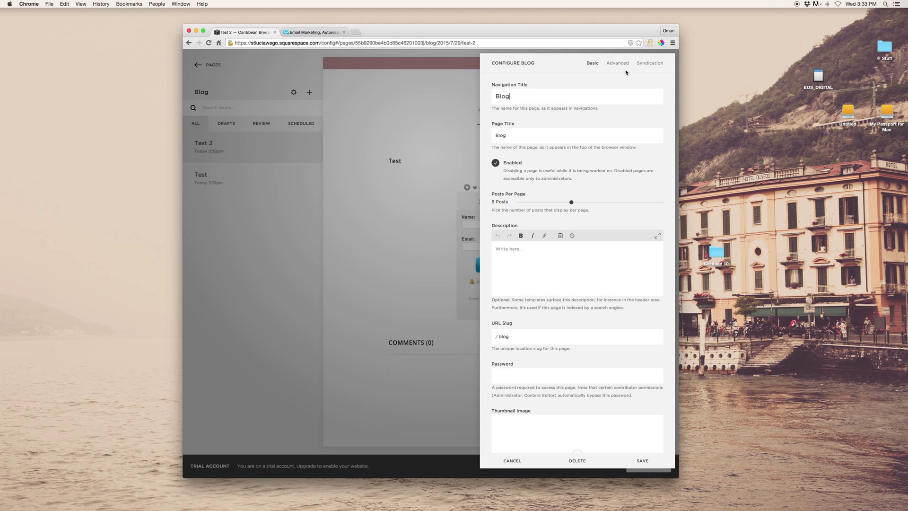
Step: Copy the form id WFItem13727802 from the blog's Post Blog Item Code Injection
left_click(617, 63)
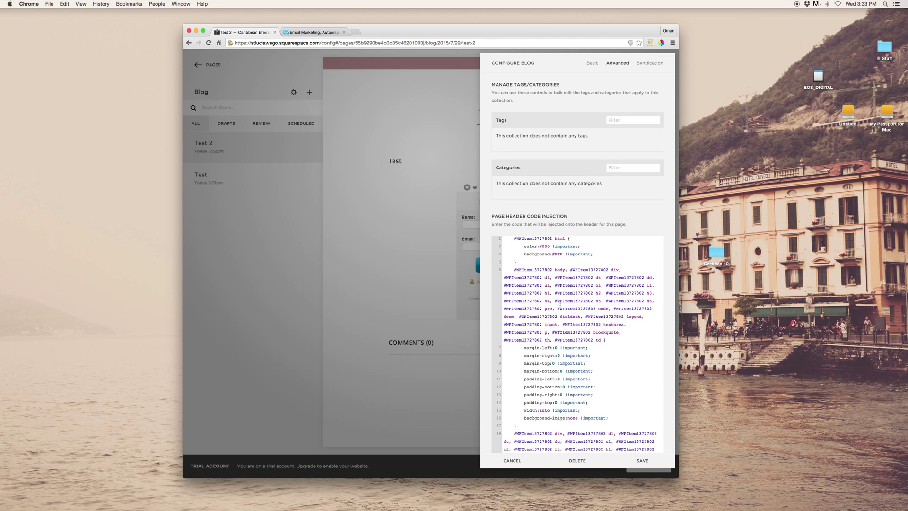
scroll(559, 304, "down", 10)
scroll(558, 304, "down", 10)
scroll(559, 304, "down", 8)
scroll(560, 304, "down", 8)
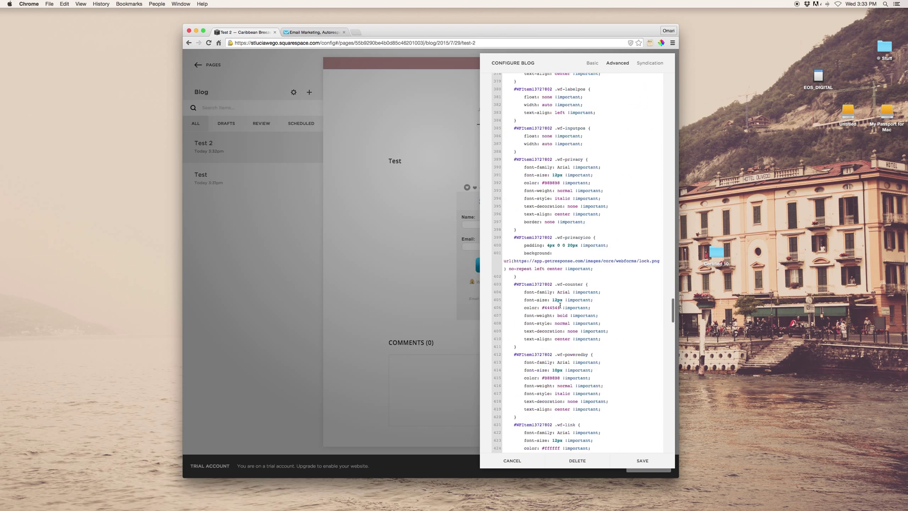
scroll(559, 304, "down", 10)
scroll(560, 303, "down", 10)
scroll(560, 303, "down", 8)
scroll(559, 303, "down", 8)
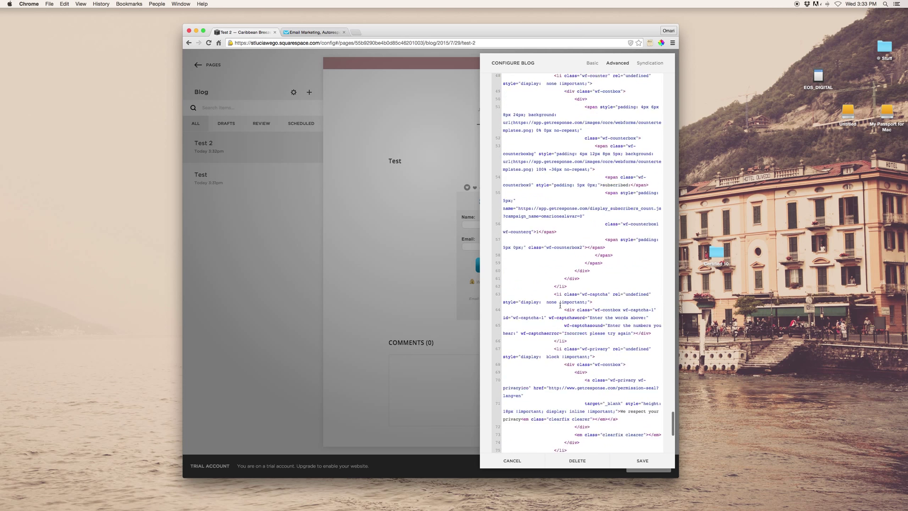
scroll(560, 305, "up", 8)
scroll(560, 306, "up", 8)
scroll(560, 305, "up", 8)
scroll(560, 305, "up", 5)
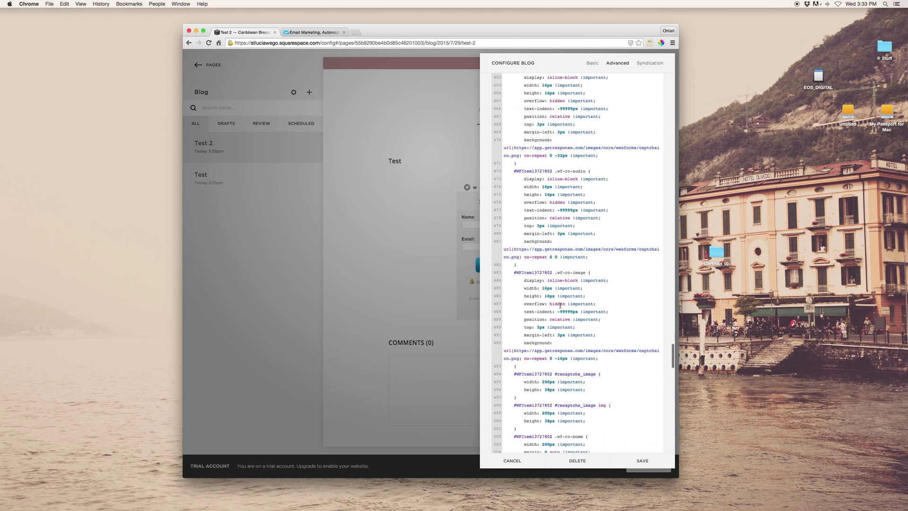
scroll(559, 305, "down", 8)
scroll(560, 305, "down", 8)
scroll(560, 305, "down", 6)
scroll(551, 380, "down", 2)
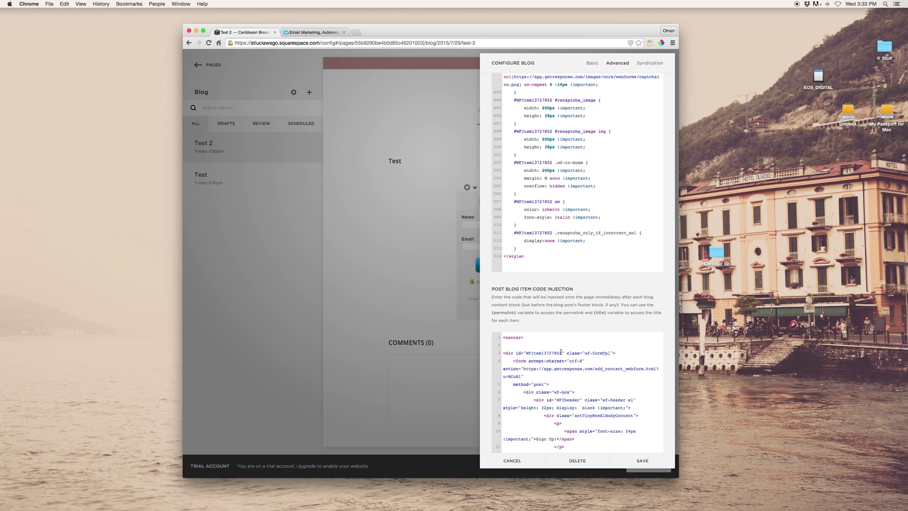
left_click_drag(562, 352, 527, 353)
key("super+c")
Step: Step the GetResponse wizard back to Settings, then save the Squarespace blog configuration
left_click(305, 32)
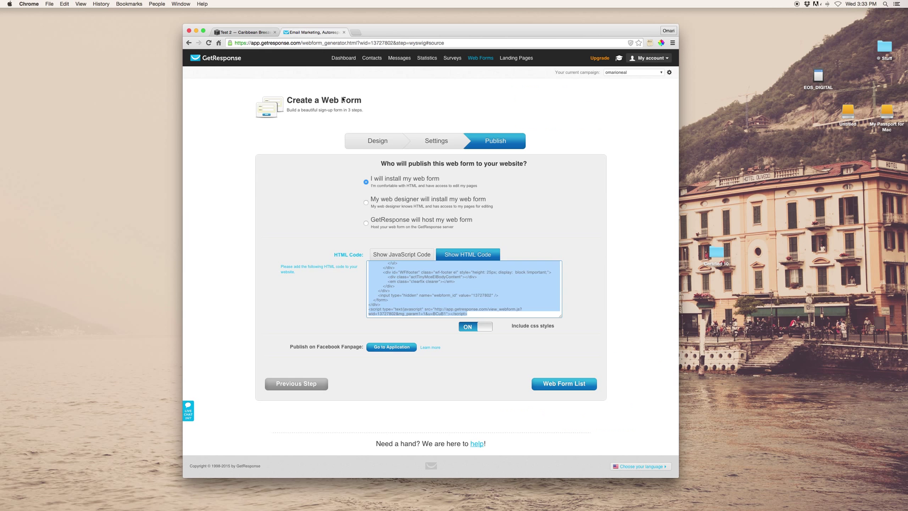
left_click(433, 140)
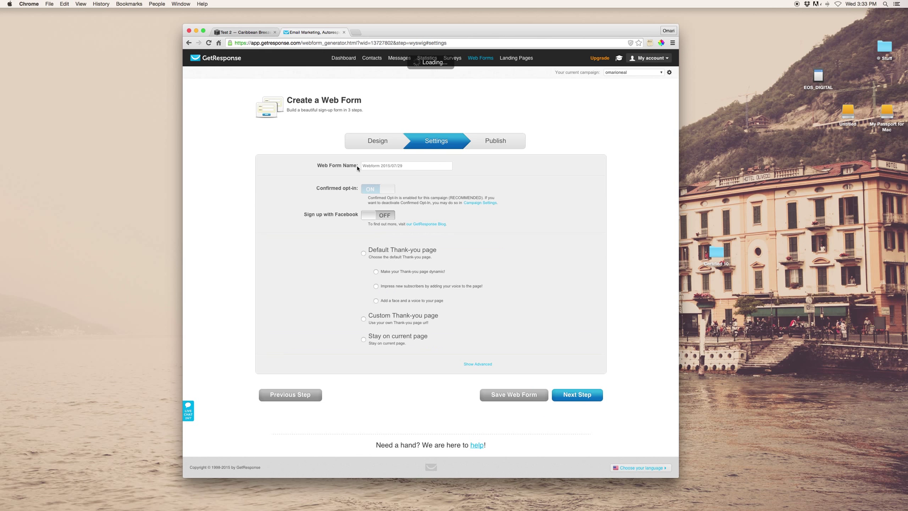
left_click(255, 32)
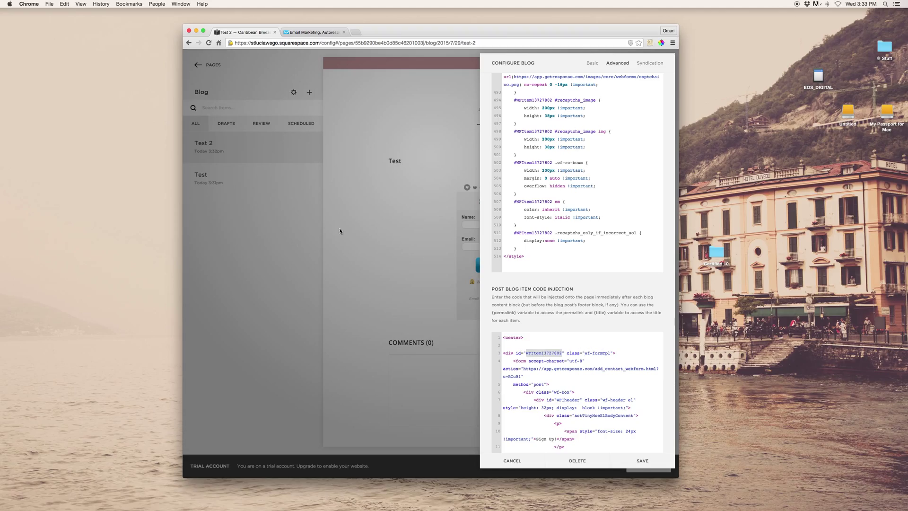
left_click(642, 460)
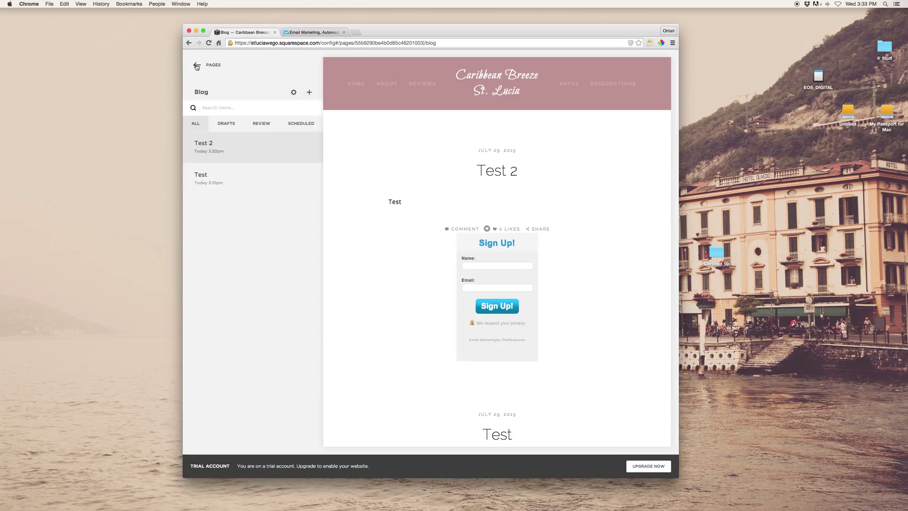
Step: Add '.blog-list #WFItem13727802 { display: none; }' to Design > Custom CSS and save it
left_click(197, 66)
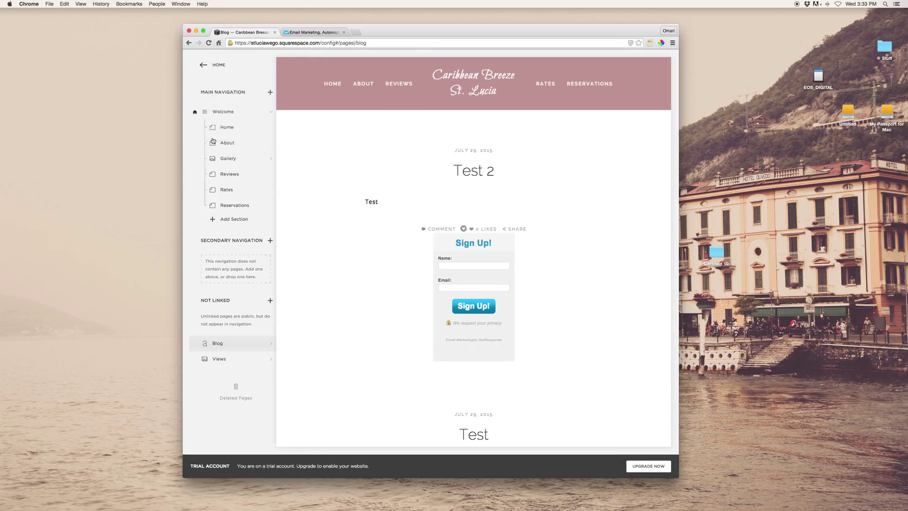
left_click(229, 151)
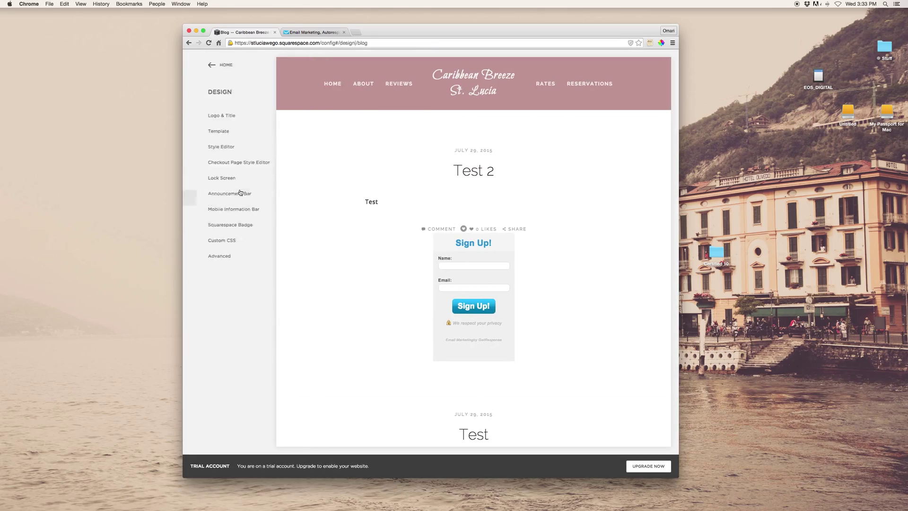
left_click(208, 240)
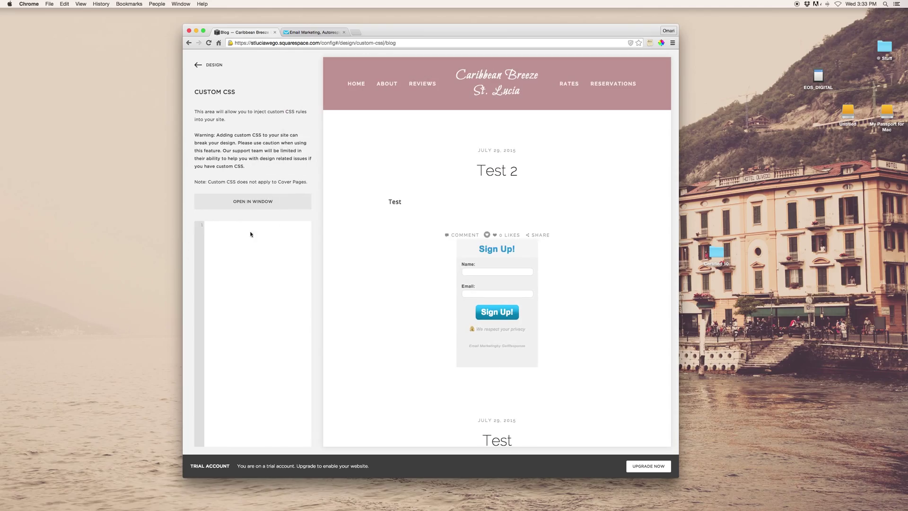
type(".blog-list #")
key("super+v")
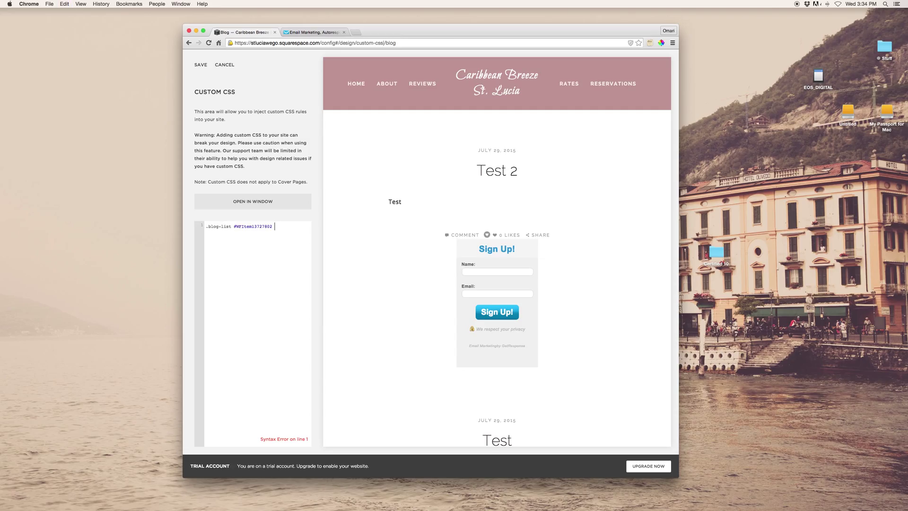
type("{   ")
type("display: ")
type("none;")
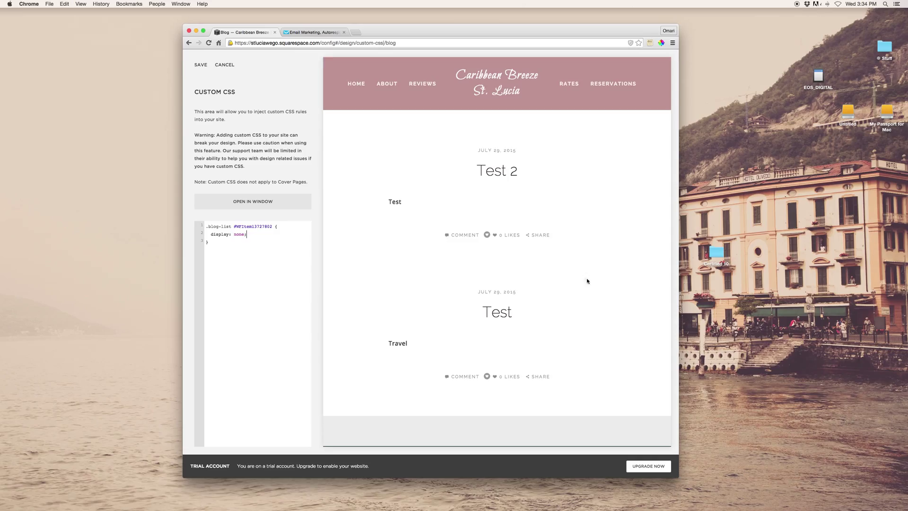
left_click(199, 65)
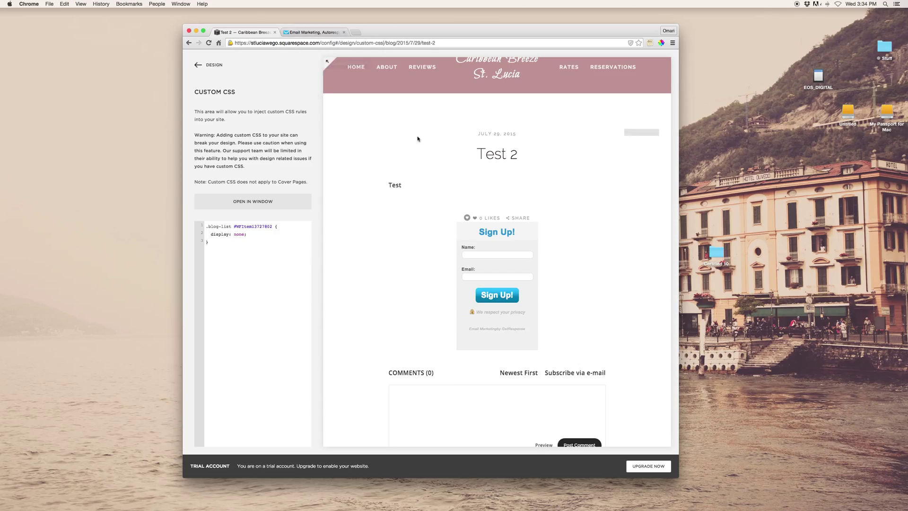
scroll(398, 134, "down", 2)
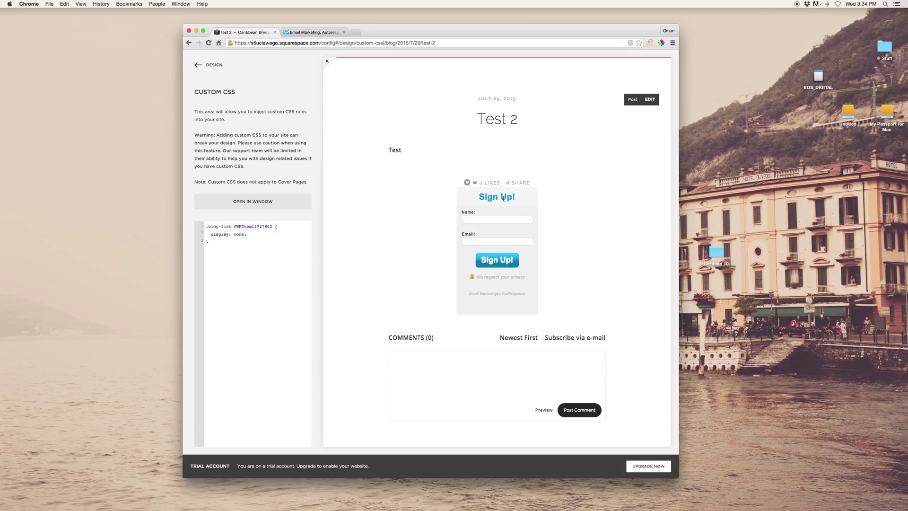